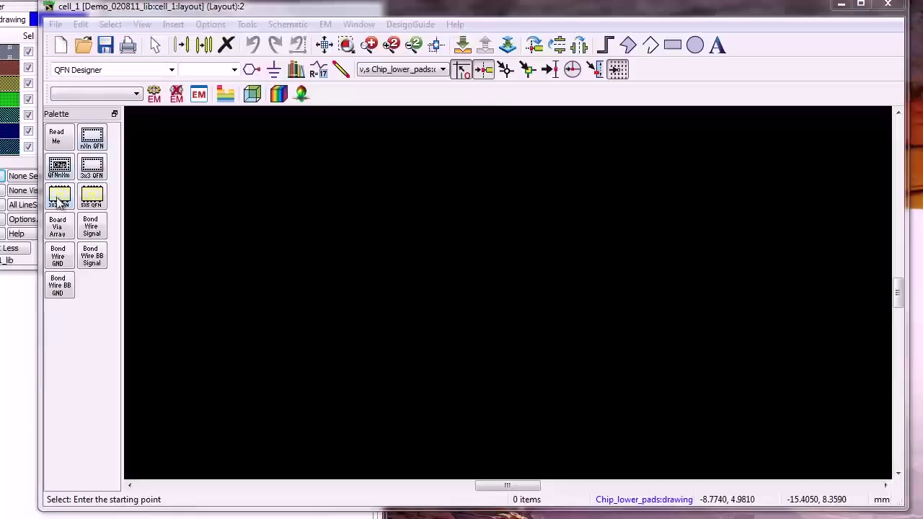
# Place the nXm_SolderPads_QFN_Chip package footprint in the empty layout
pyautogui.click(58, 166)
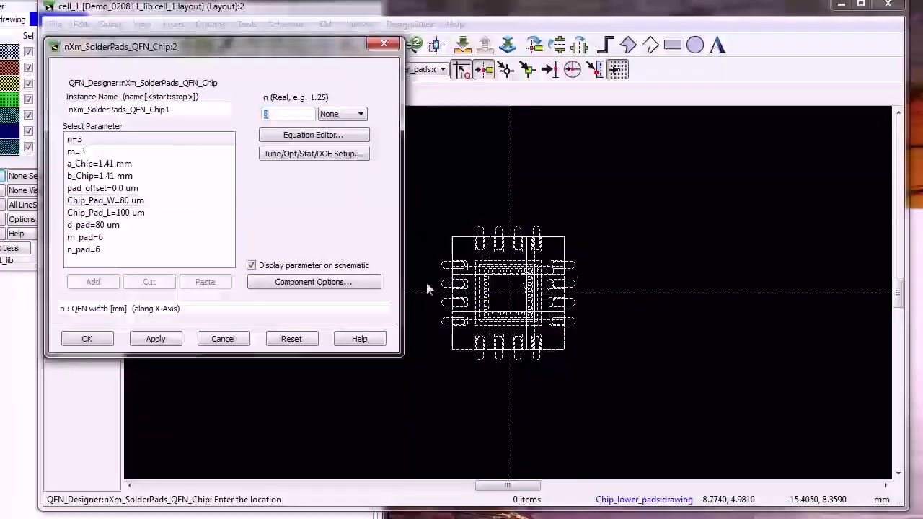
pyautogui.click(533, 285)
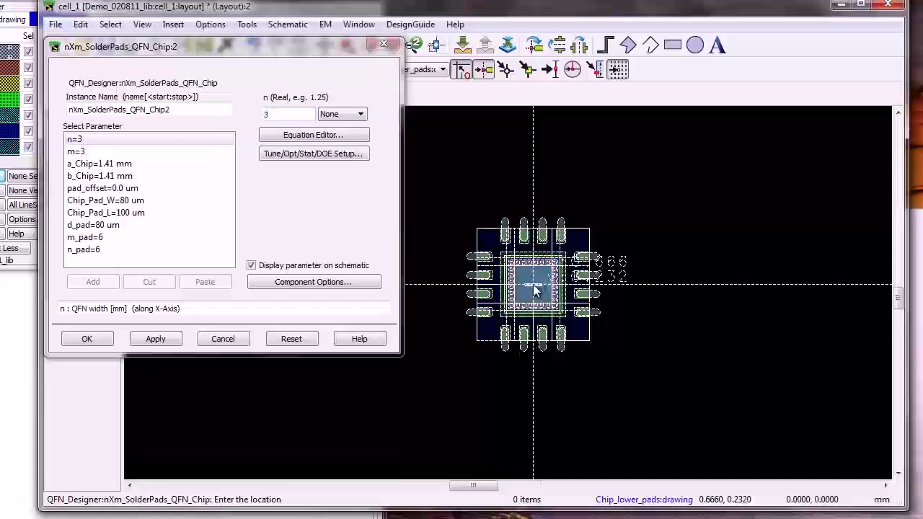
pyautogui.click(143, 24)
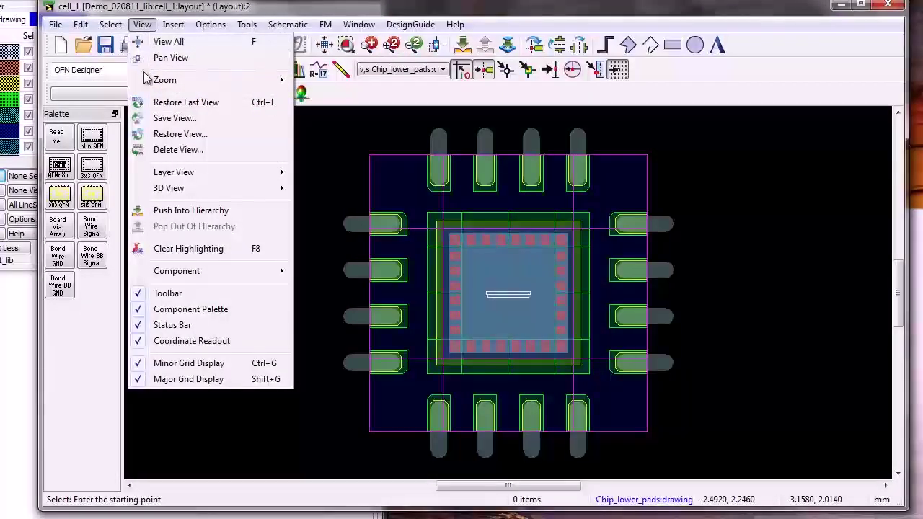
# Preview the whole layout in Momentum 3D Preview and rotate the QFN package model
pyautogui.moveTo(248, 190)
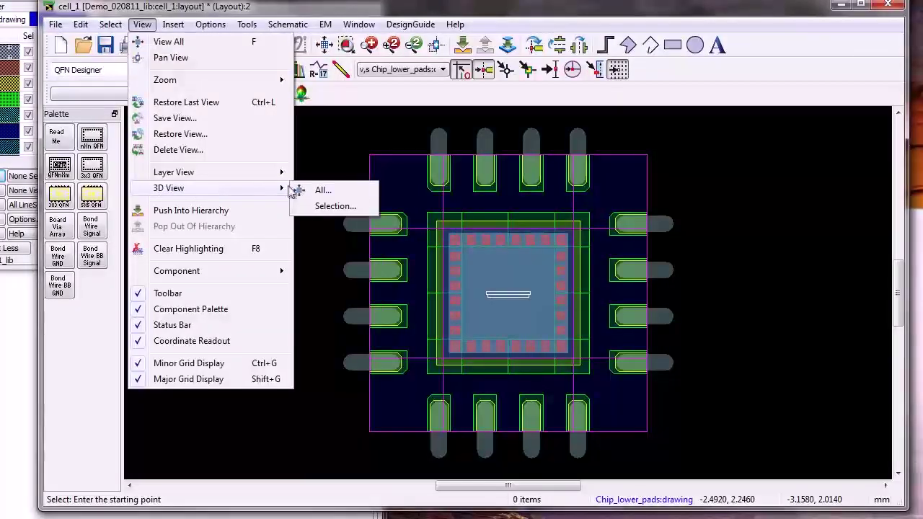
pyautogui.click(321, 191)
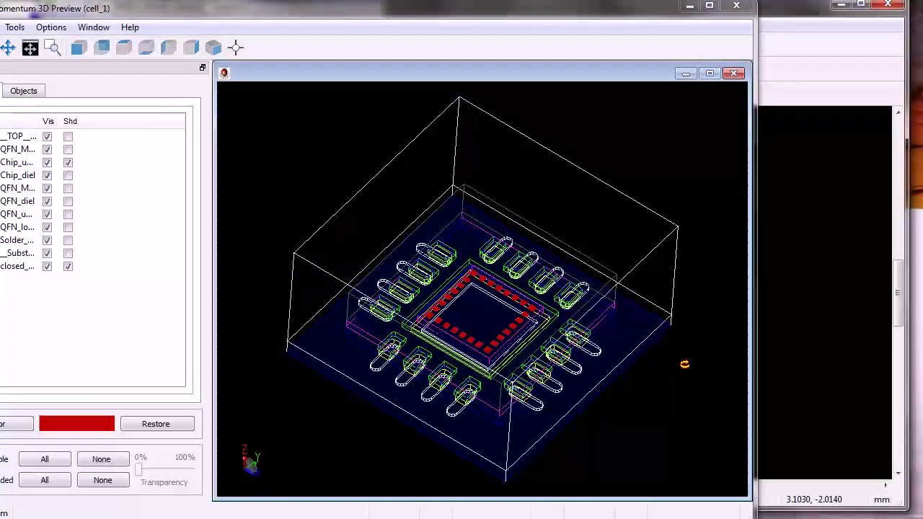
pyautogui.moveTo(569, 356); pyautogui.dragTo(532, 349)
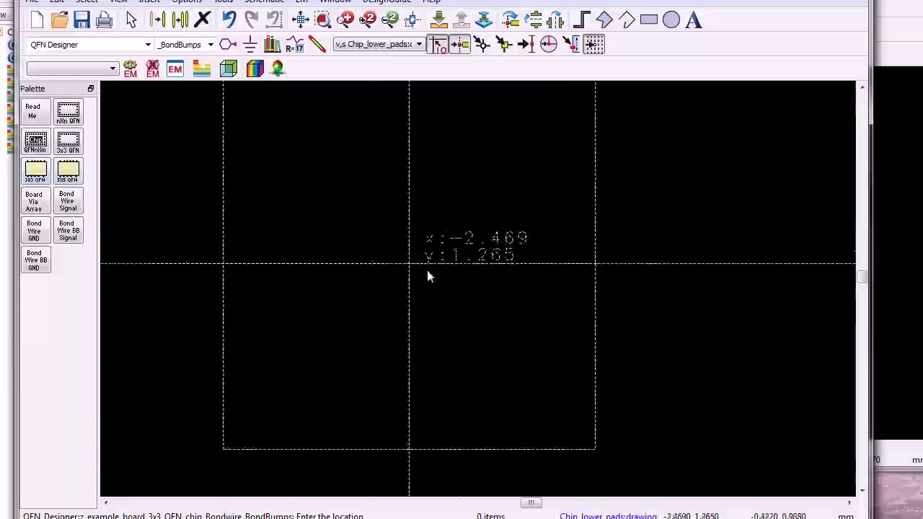
# Place one 3x3 QFN BondBumps example board at the layout centre
pyautogui.click(478, 292)
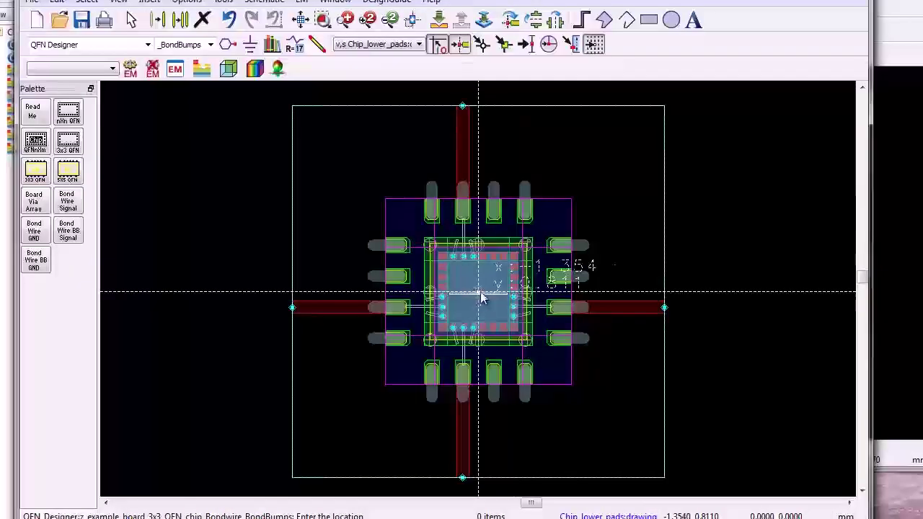
pyautogui.press('Escape')
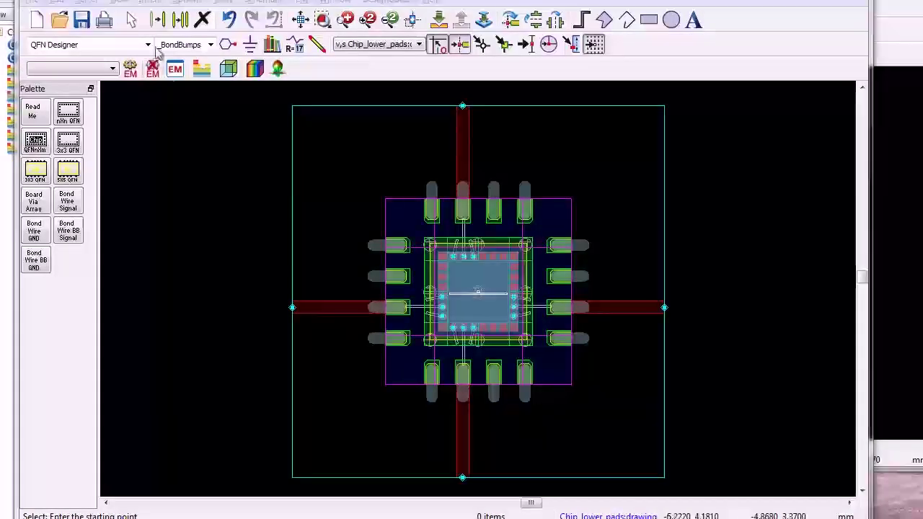
# Open a 3D preview of the whole layout and orbit and zoom onto the chip's bond wires
pyautogui.click(118, 3)
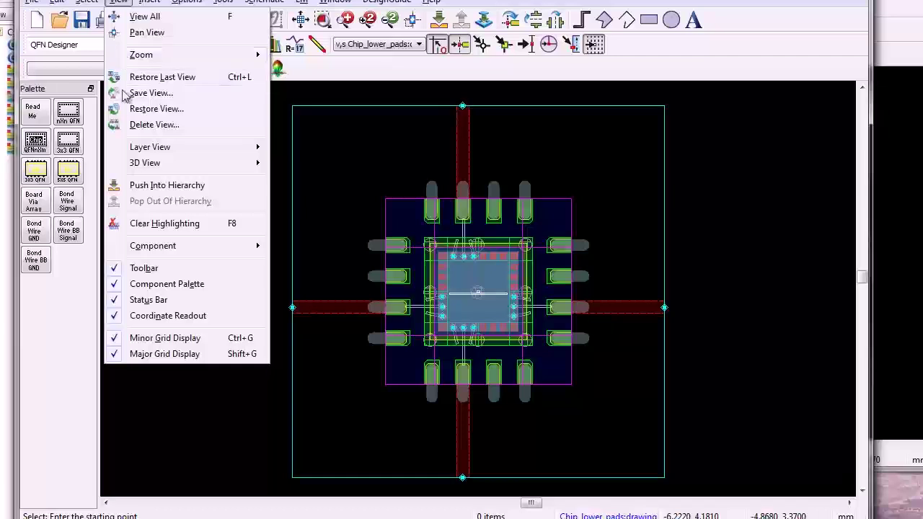
pyautogui.moveTo(141, 169)
pyautogui.click(292, 165)
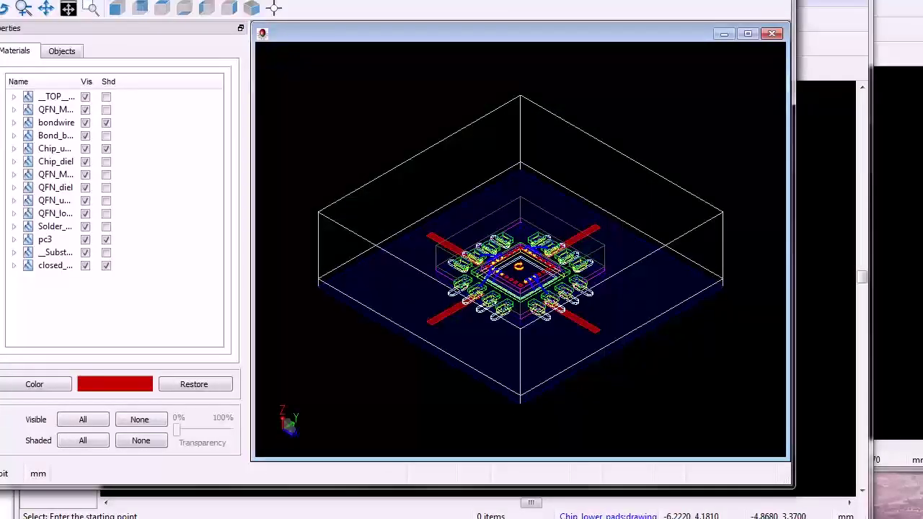
pyautogui.moveTo(518, 267); pyautogui.dragTo(505, 249)
pyautogui.scroll(5, 502, 250)
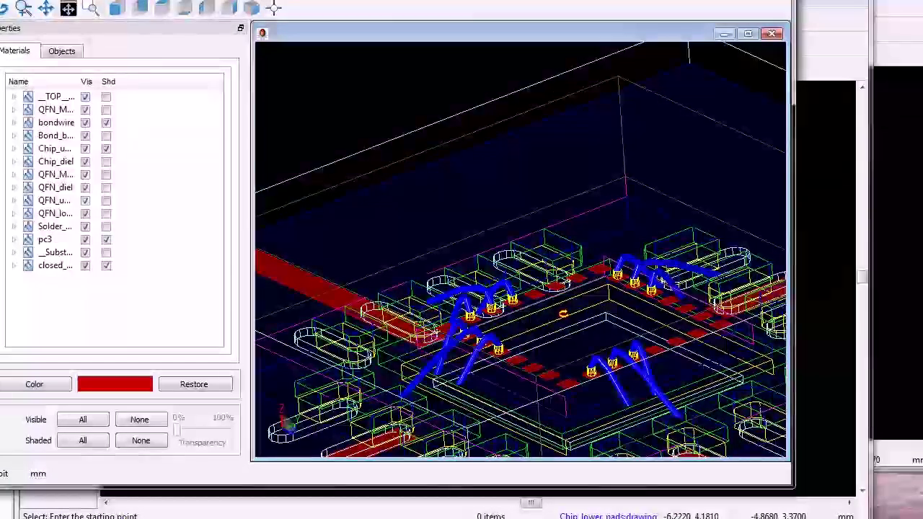
pyautogui.scroll(-3, 519, 252)
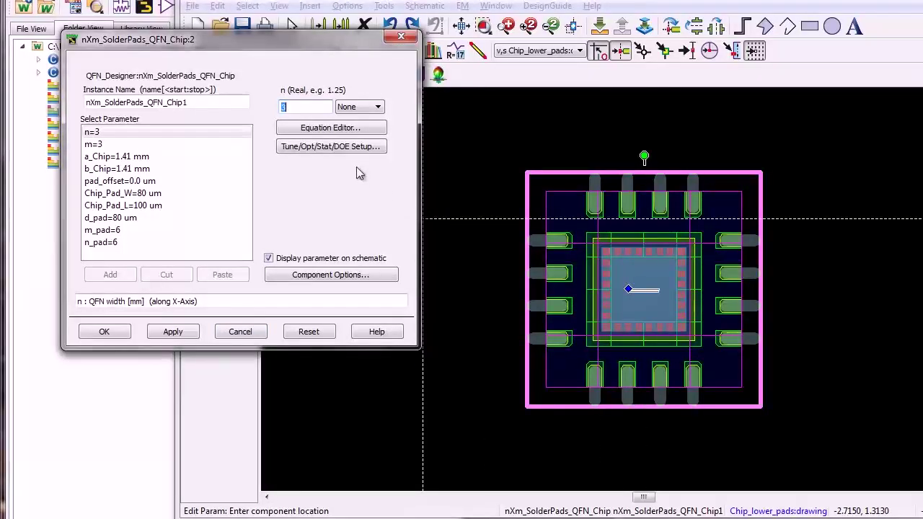
# Set the QFN chip's n and m to 5 and apply
pyautogui.write('5')
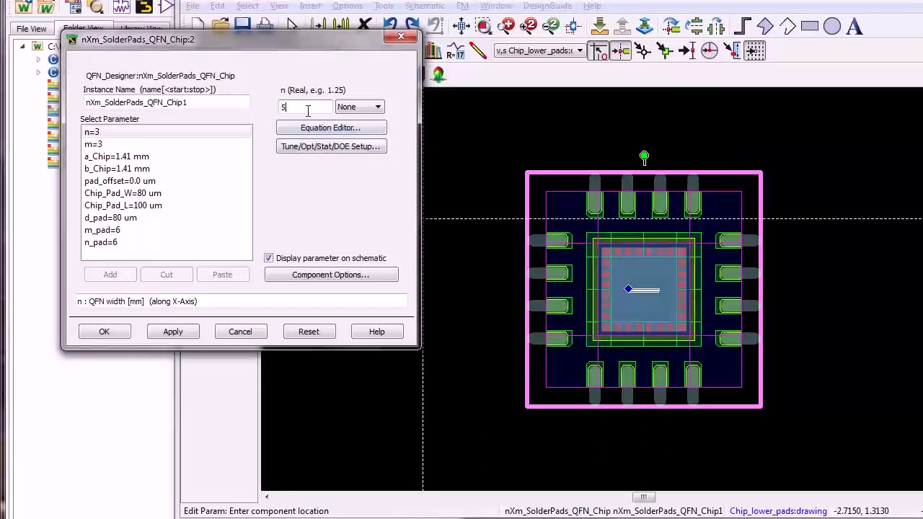
pyautogui.press('Tab')
pyautogui.click(292, 106)
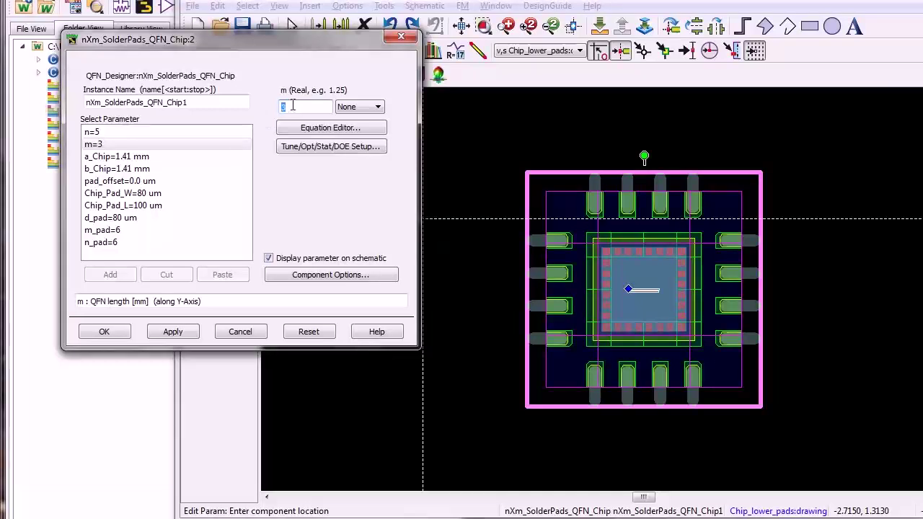
pyautogui.click(173, 332)
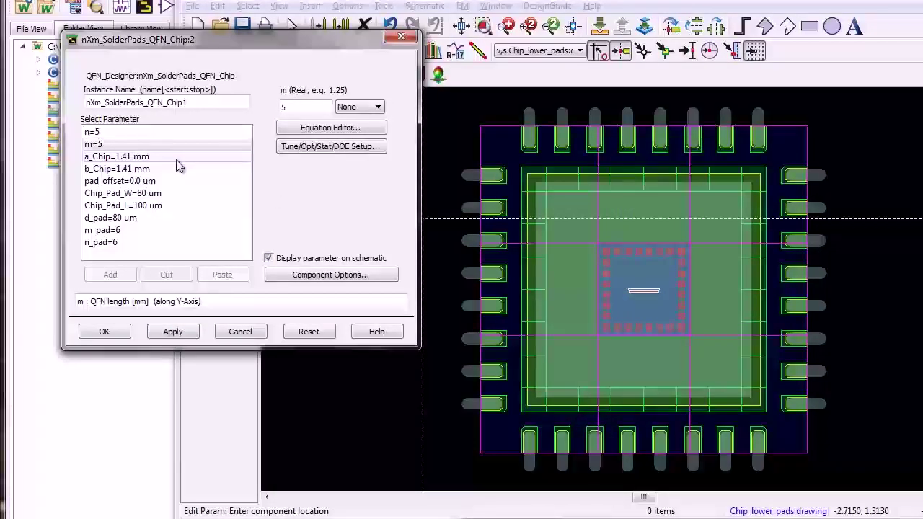
# Change a_Chip and b_Chip to 3.41 mm and apply
pyautogui.click(119, 156)
pyautogui.click(285, 108)
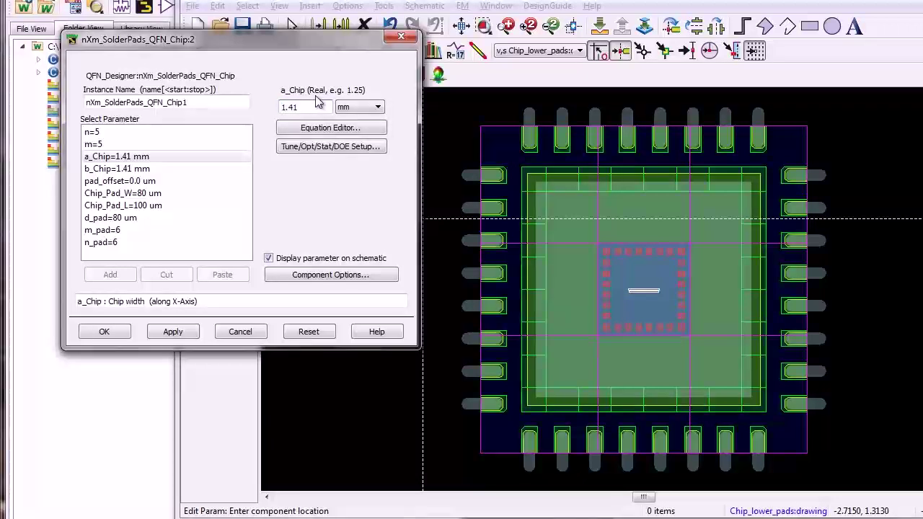
pyautogui.press('BackSpace')
pyautogui.write('3')
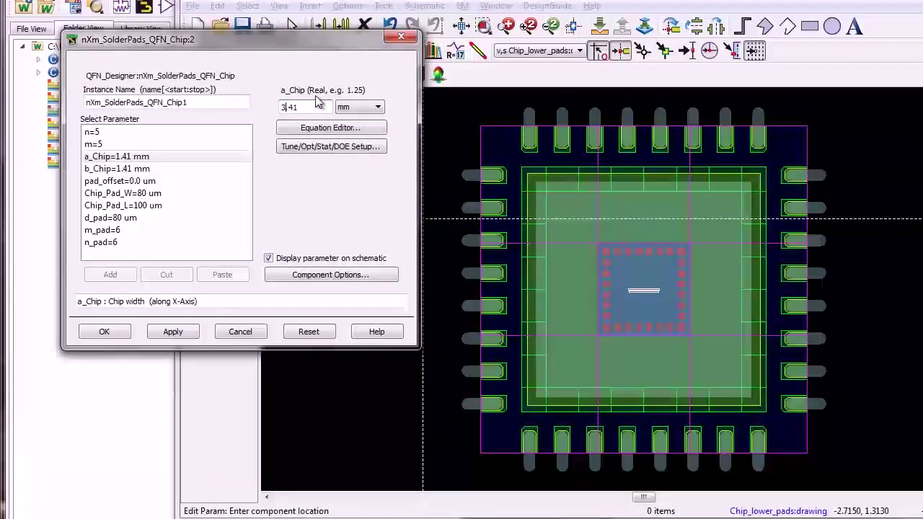
pyautogui.click(163, 169)
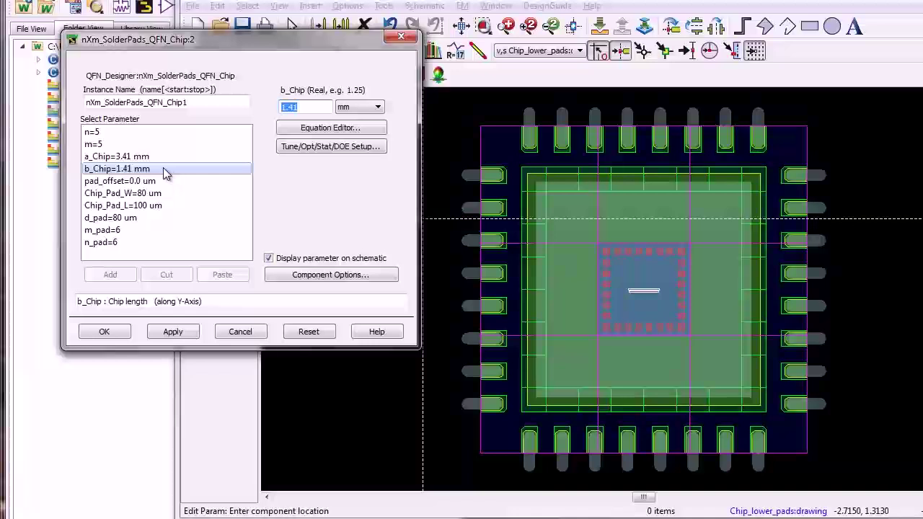
pyautogui.click(300, 108)
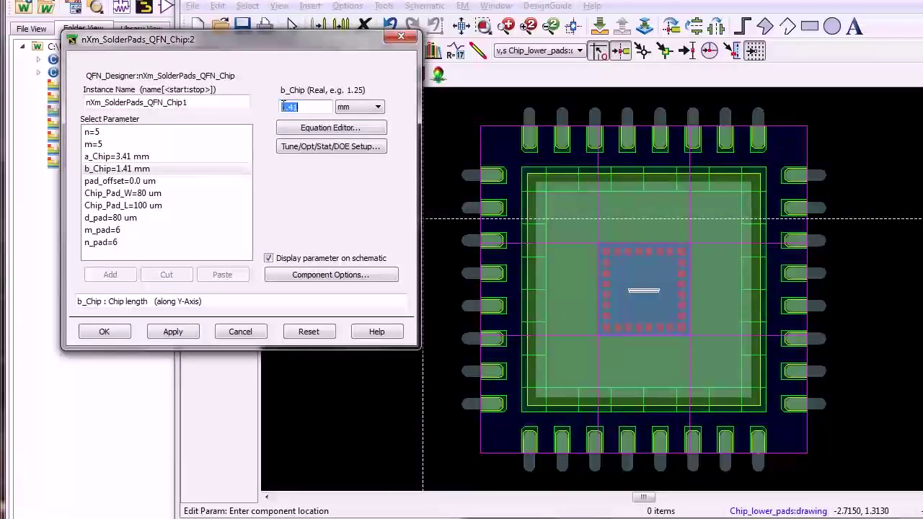
pyautogui.click(283, 107)
pyautogui.press('Delete')
pyautogui.write('3')
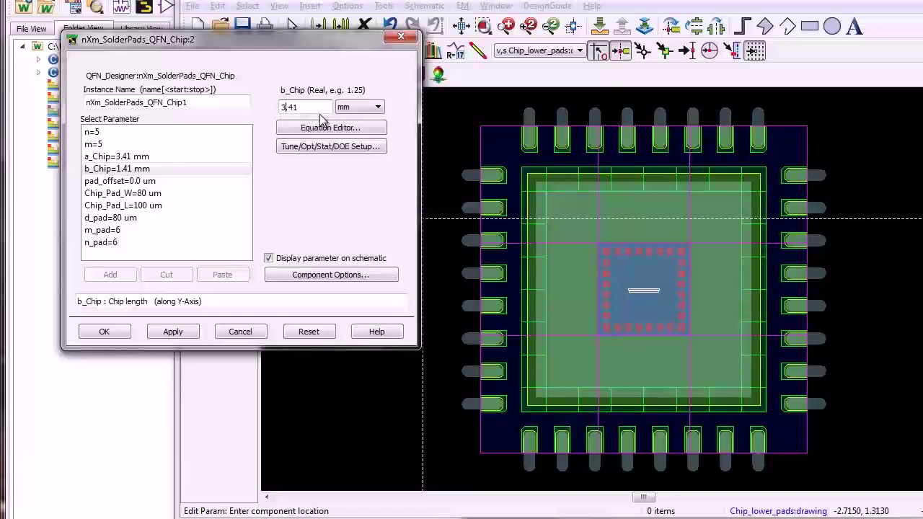
pyautogui.click(173, 331)
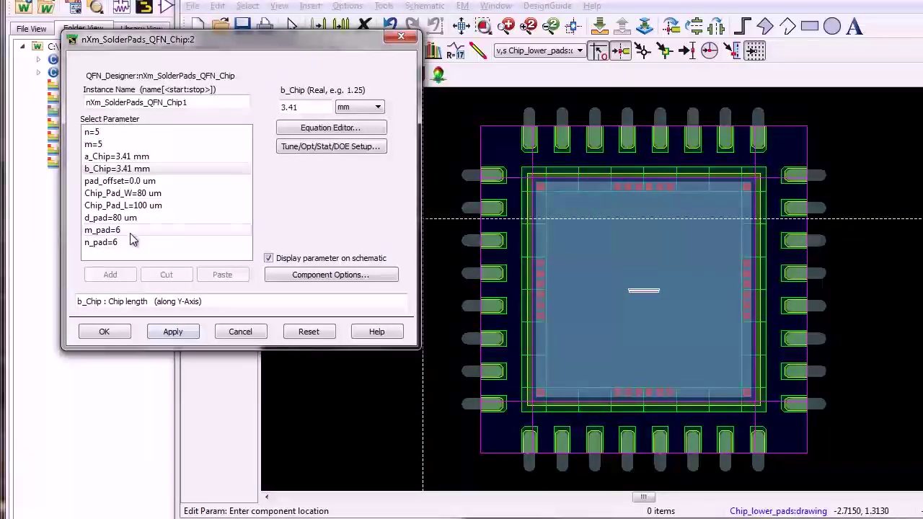
# Set m_pad and n_pad to 18 pads each, applying both
pyautogui.click(101, 230)
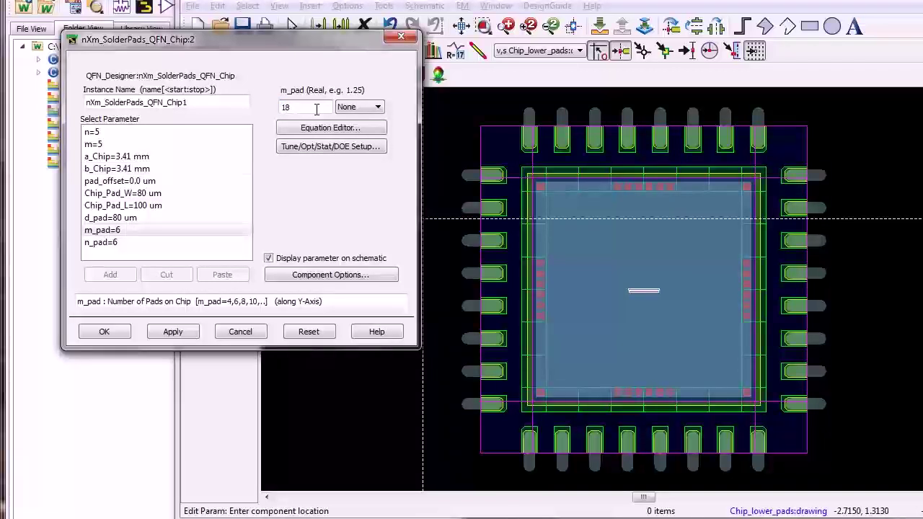
pyautogui.click(174, 331)
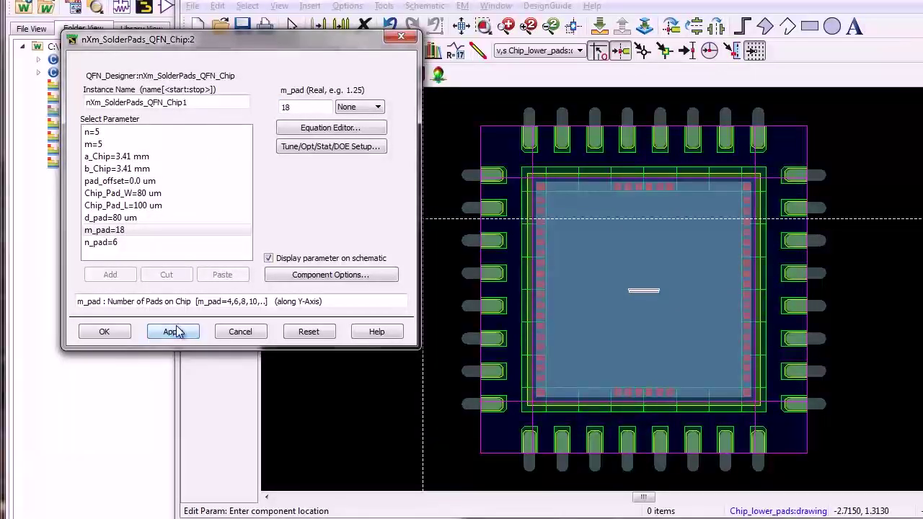
pyautogui.click(130, 243)
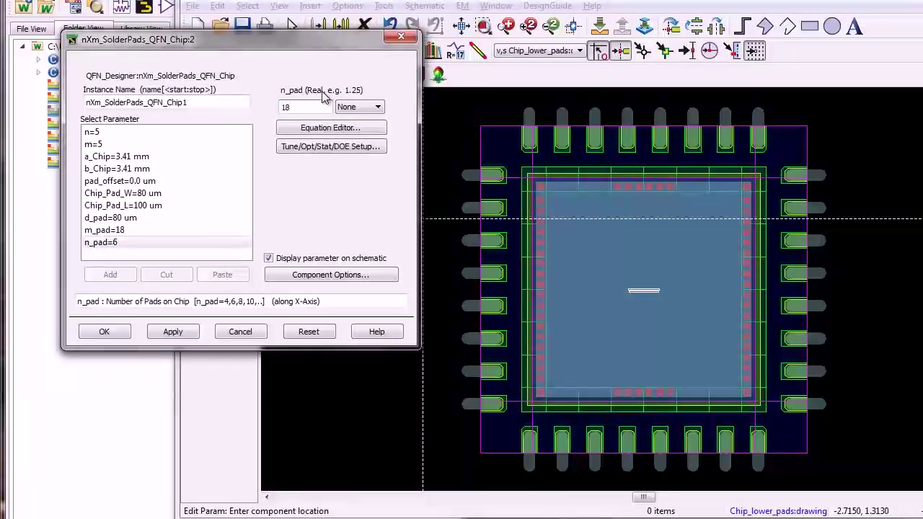
pyautogui.click(182, 333)
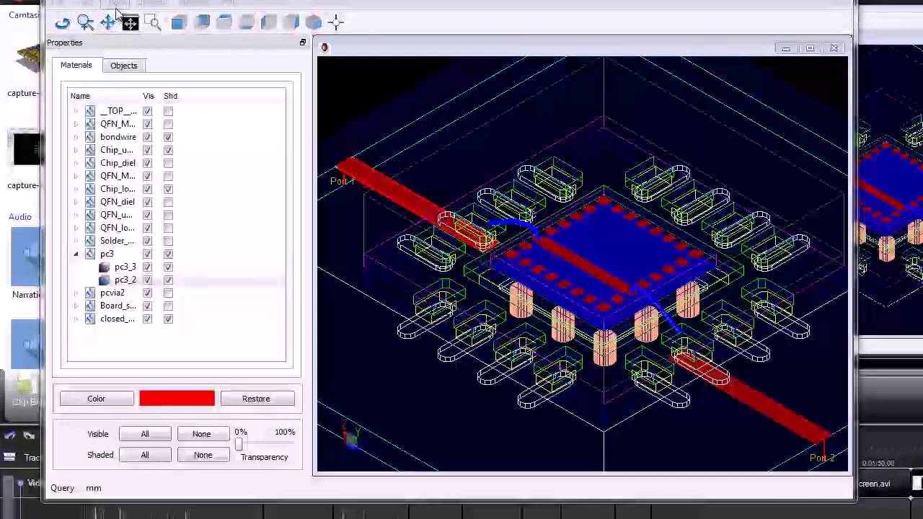
# Use View 3D Connectivity to highlight the feed lines, bondwires and pads on net pc3_2
pyautogui.click(116, 5)
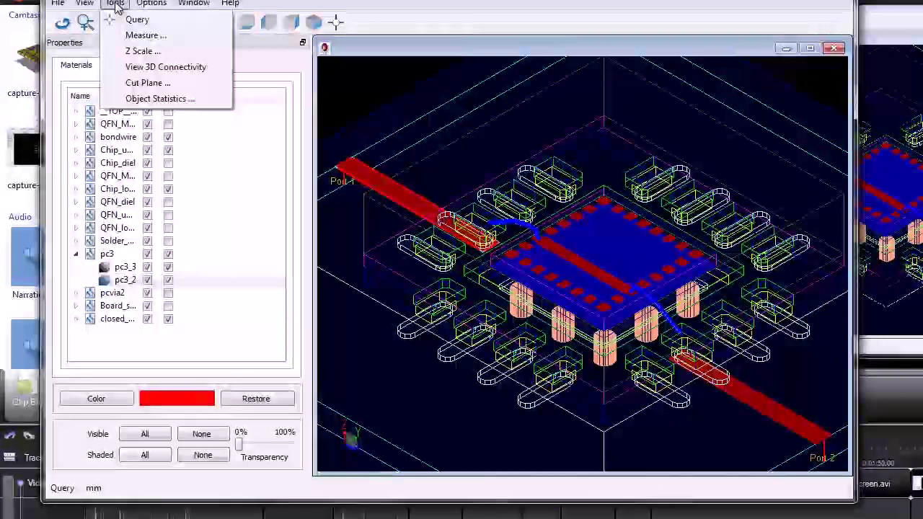
pyautogui.click(129, 65)
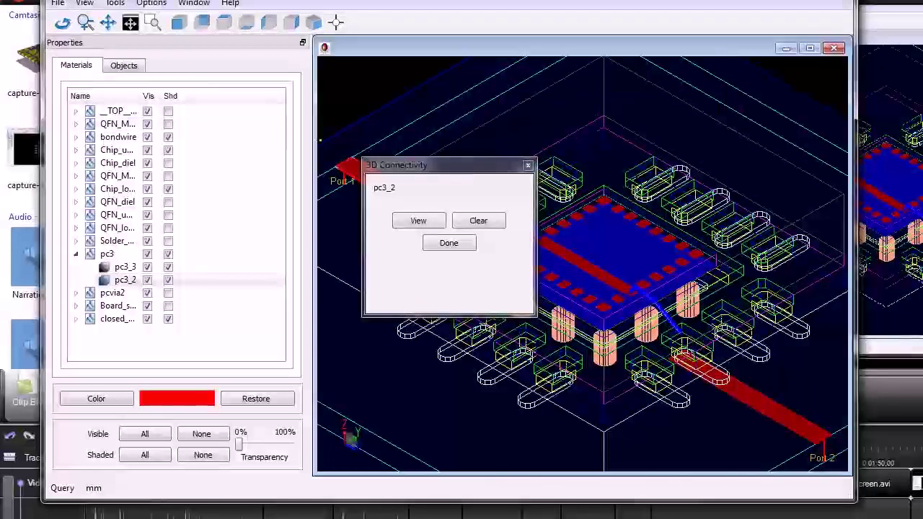
pyautogui.moveTo(442, 181); pyautogui.dragTo(217, 253)
pyautogui.click(205, 295)
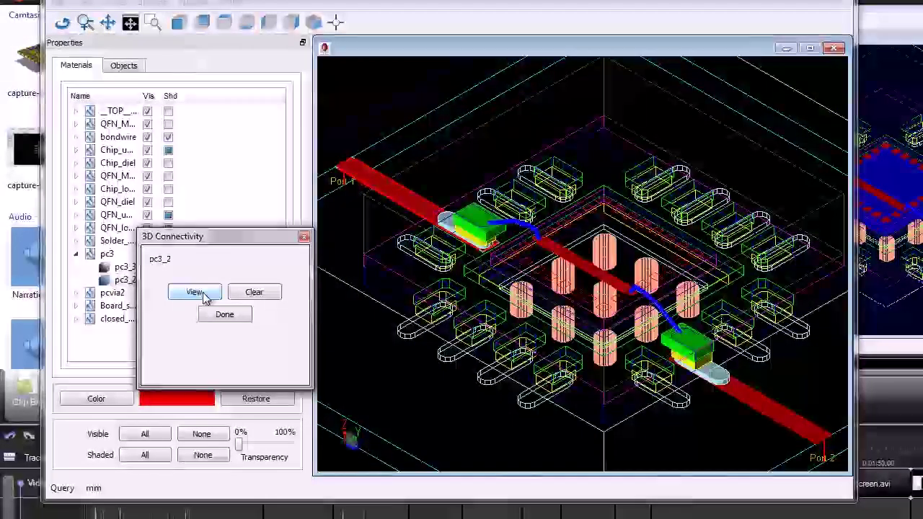